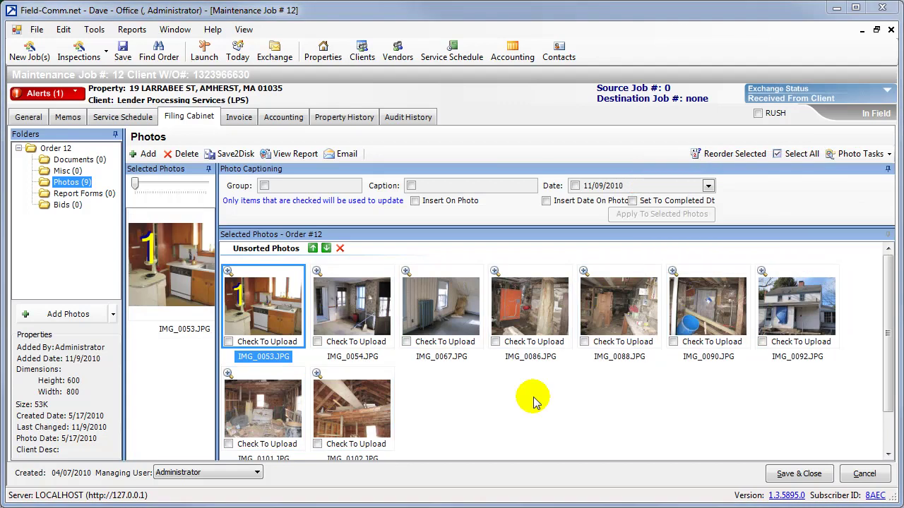
Select IMG_0088.JPG and IMG_0101.JPG and apply the caption 'Debris Interior' to both.
left_click(534, 401)
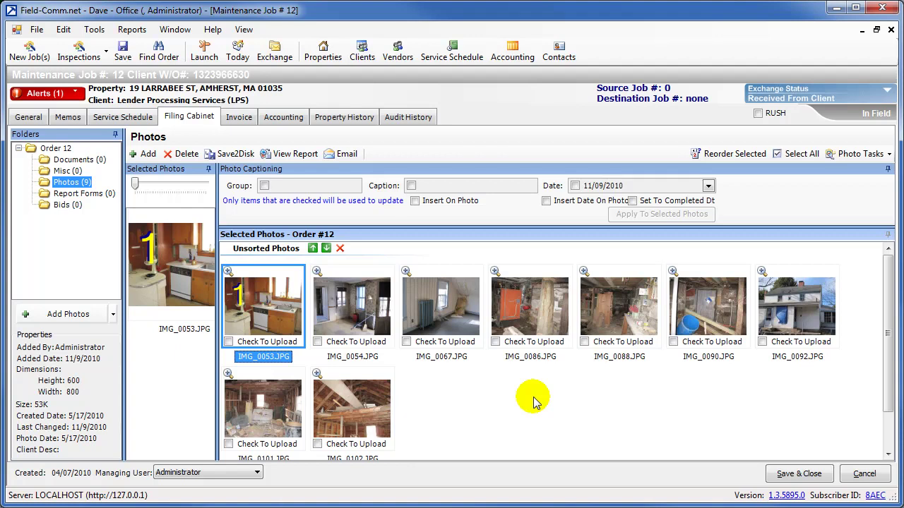
left_click(625, 315)
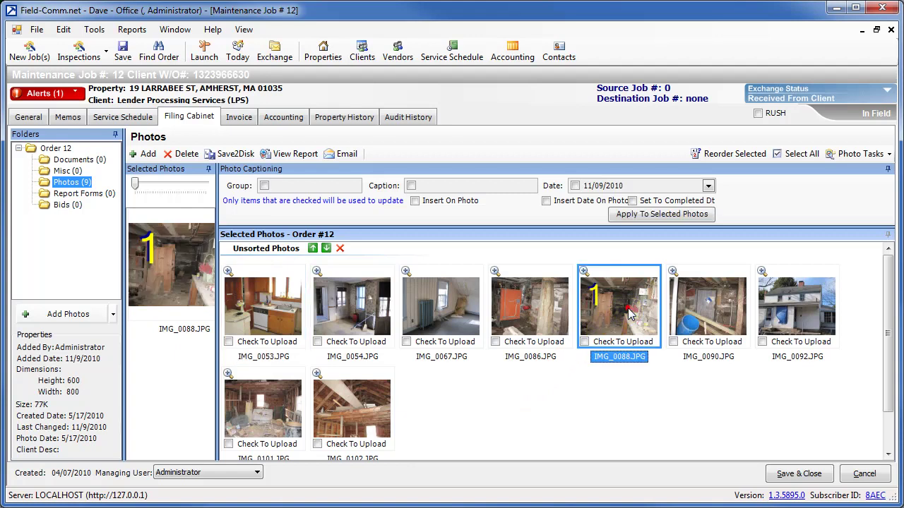
left_click(262, 416)
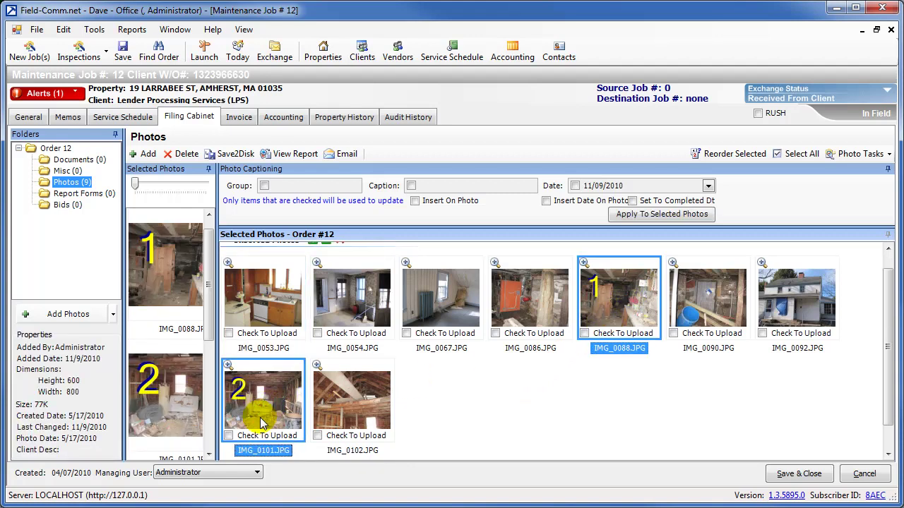
left_click(411, 186)
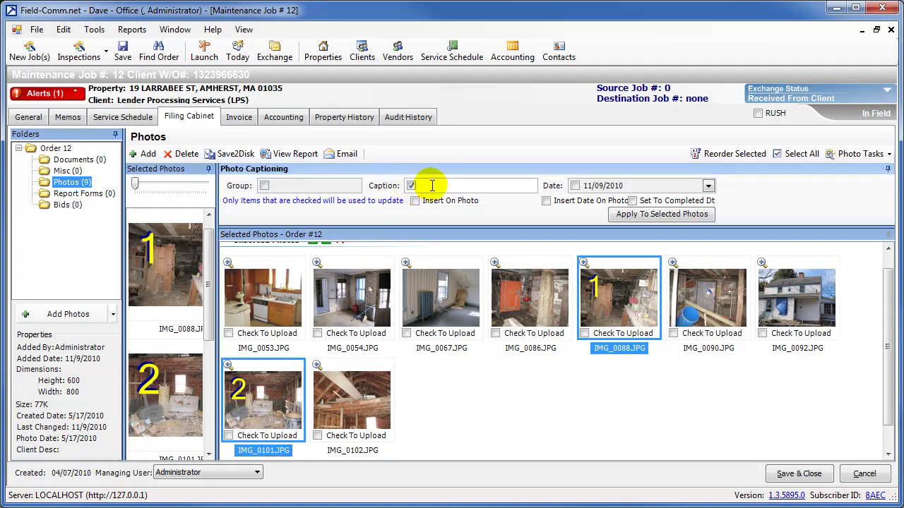
left_click(432, 186)
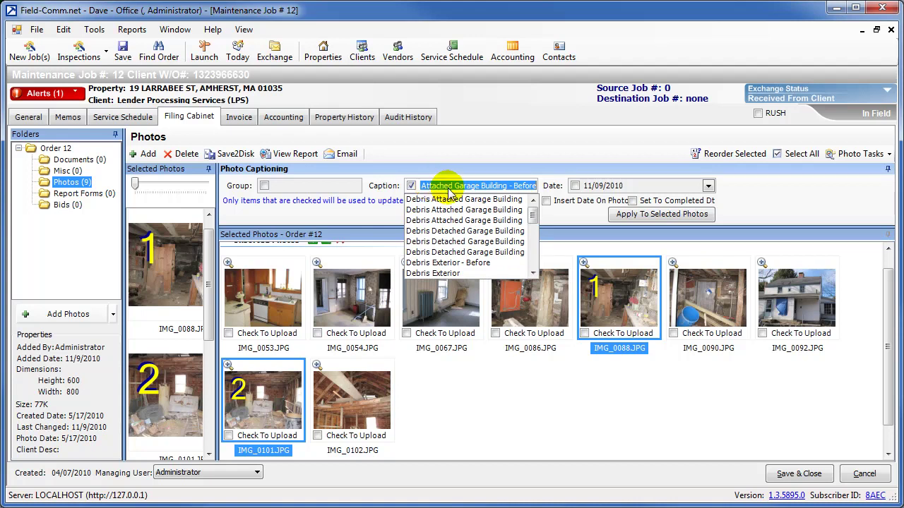
left_click_drag(532, 220, 533, 237)
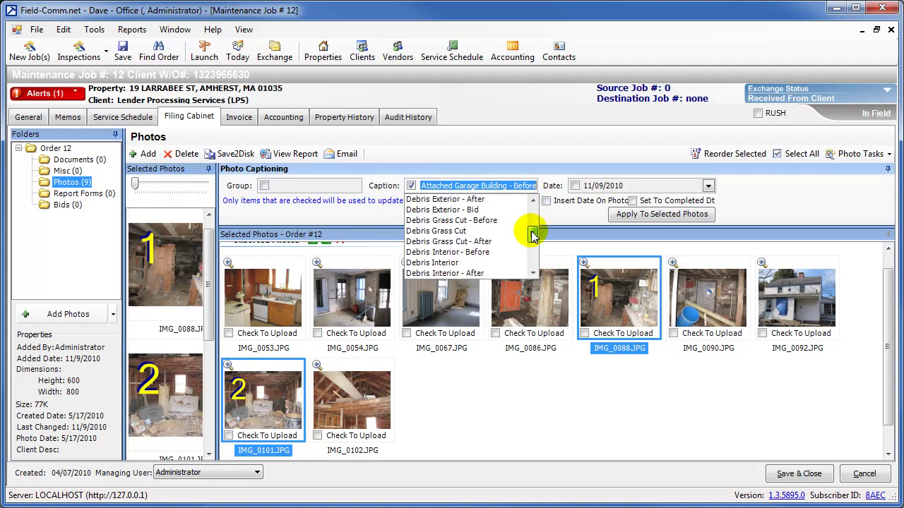
left_click(445, 265)
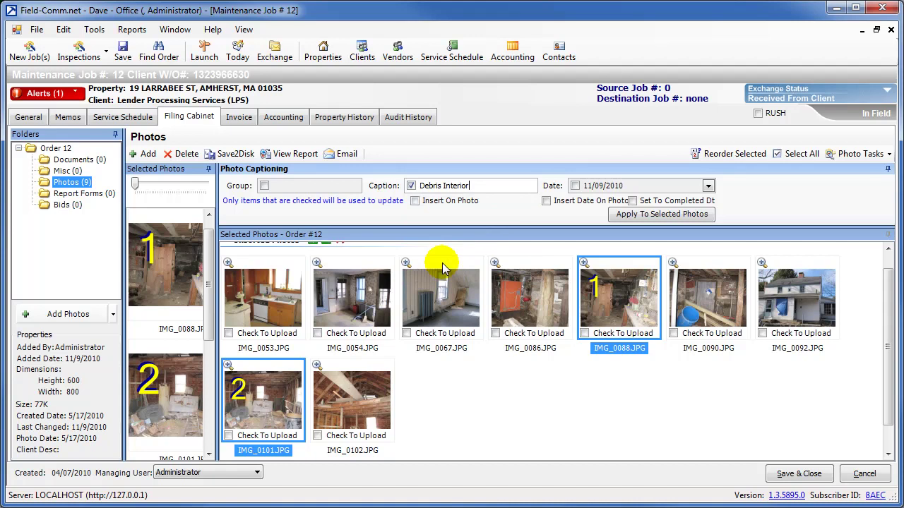
left_click(631, 216)
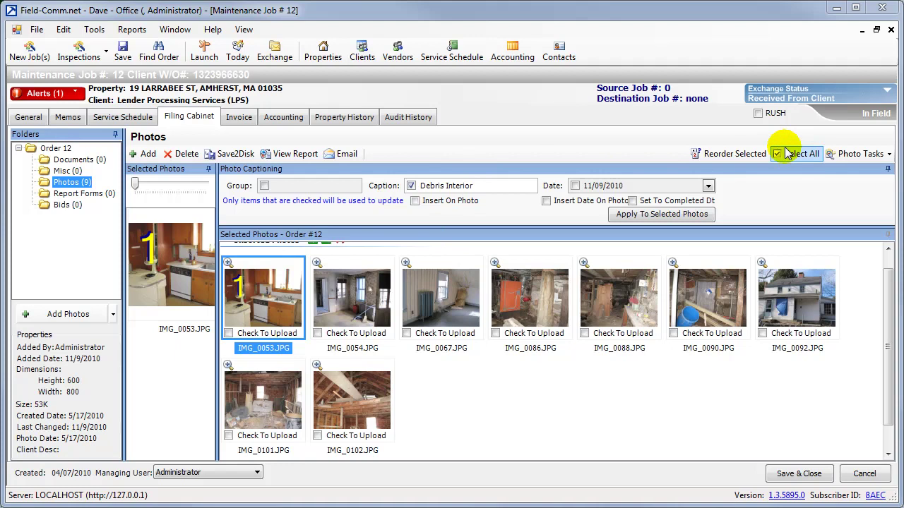
Select all nine photos and start the Caption Photos wizard from Photo Tasks.
left_click(800, 157)
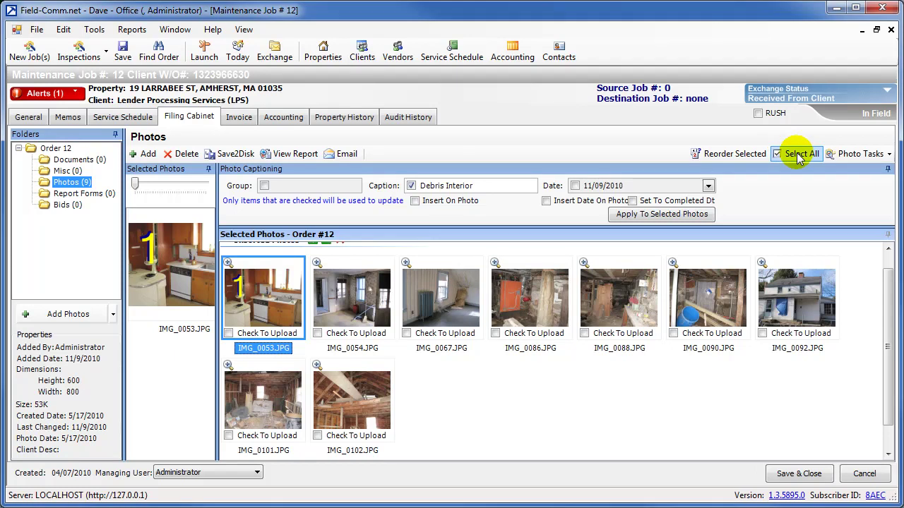
left_click(800, 157)
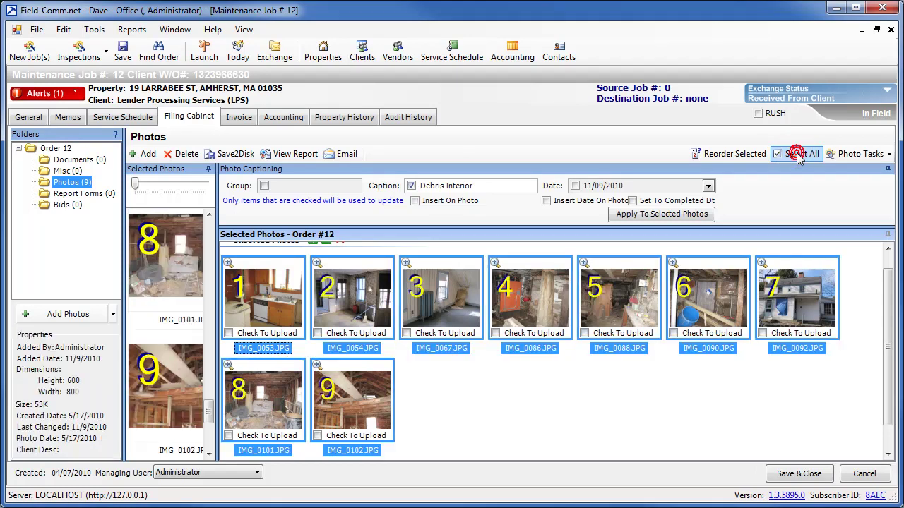
left_click(840, 160)
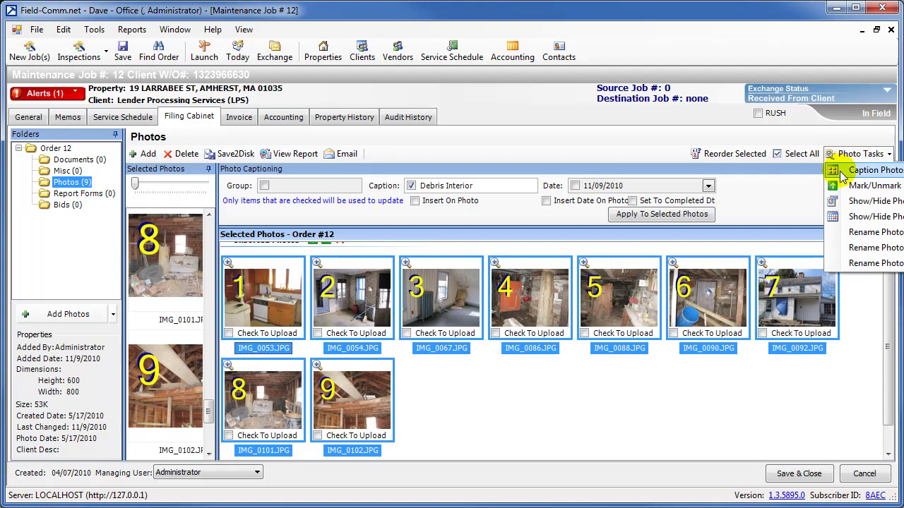
left_click(843, 175)
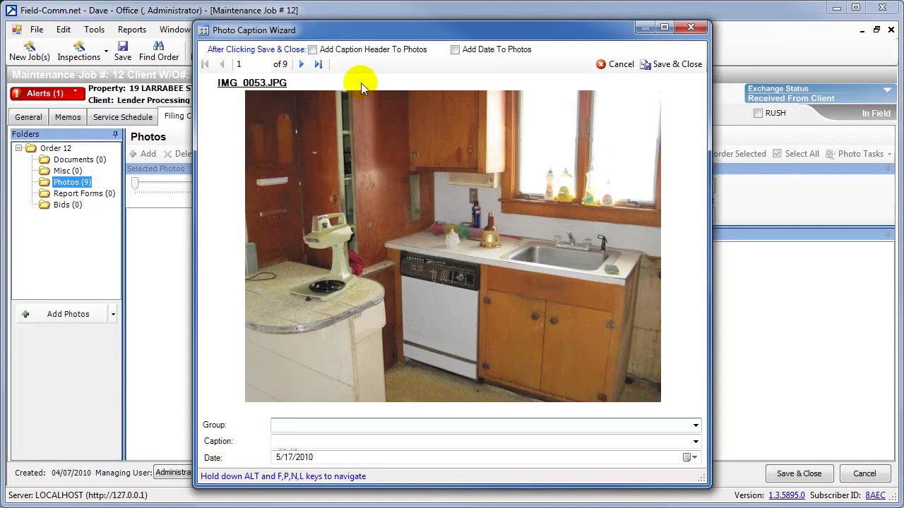
Caption IMG_0054.JPG 'Debris Interior' and IMG_0067.JPG 'Winterization Wet Heat - Before', then save.
left_click(300, 66)
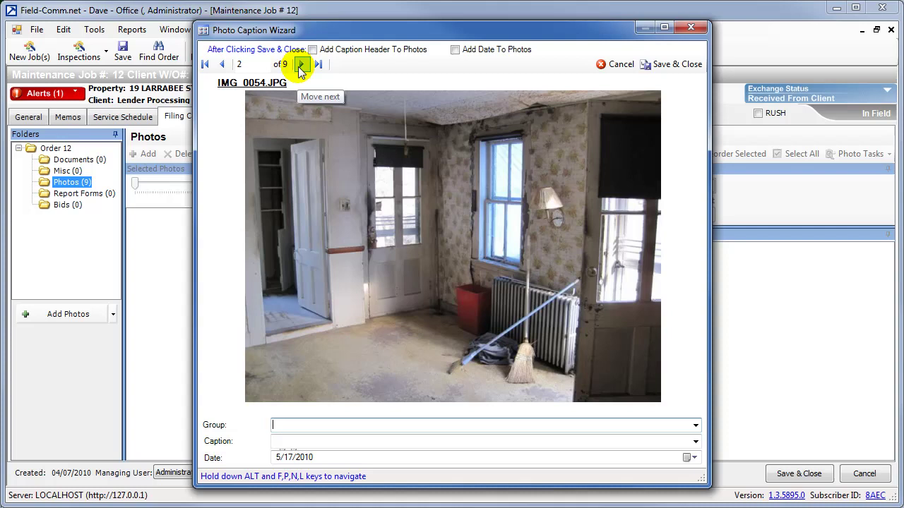
left_click(284, 441)
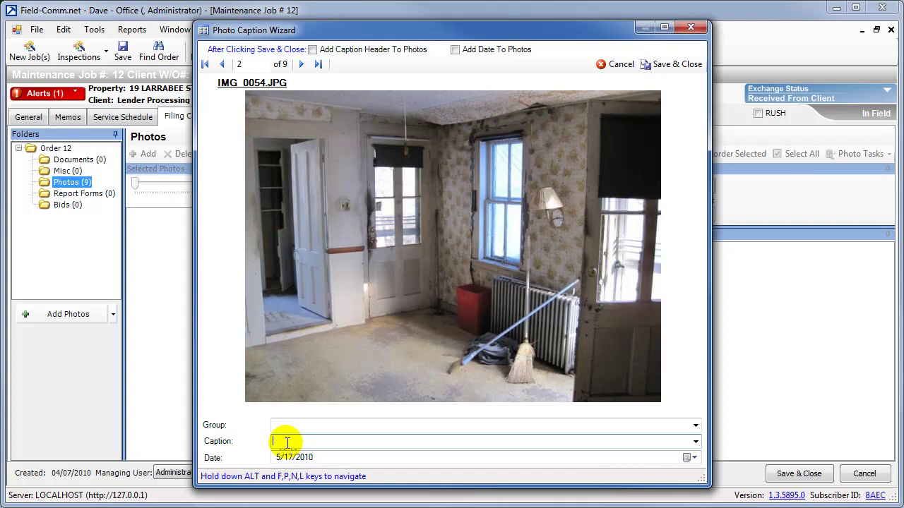
type("debris Attached Garage Building")
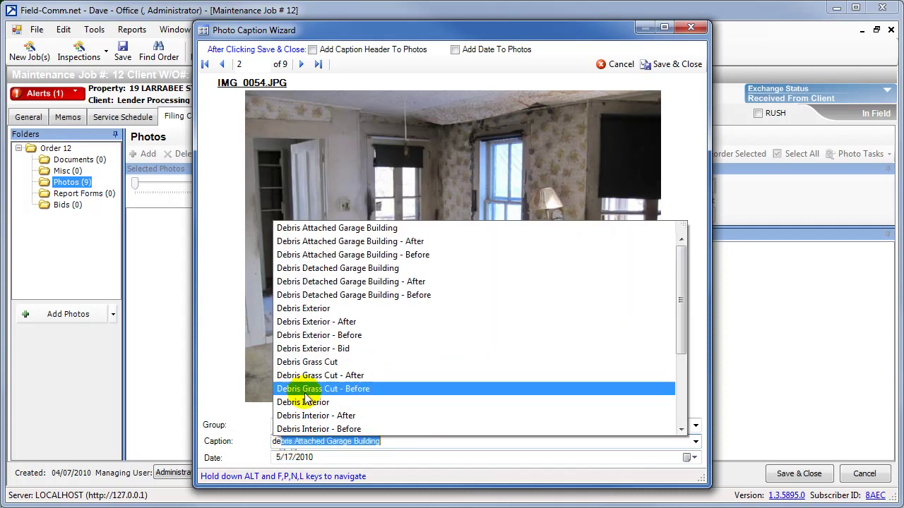
left_click(305, 403)
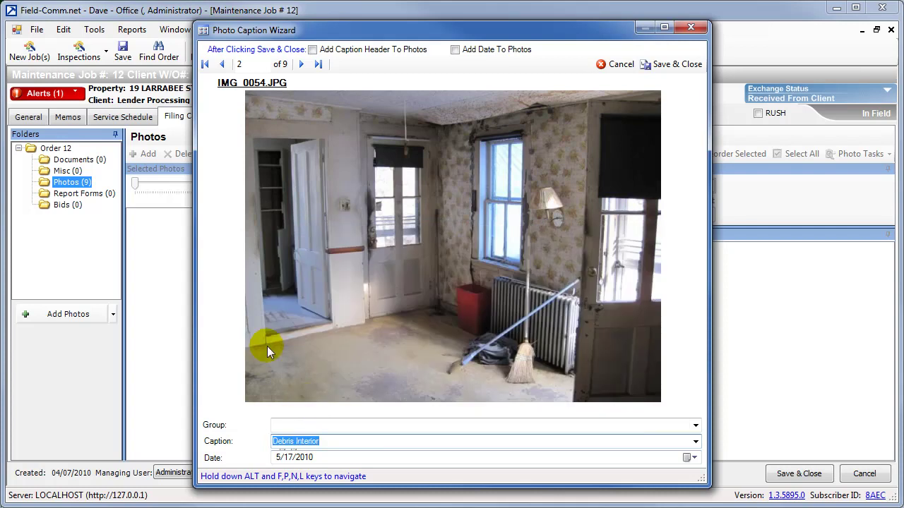
left_click(302, 64)
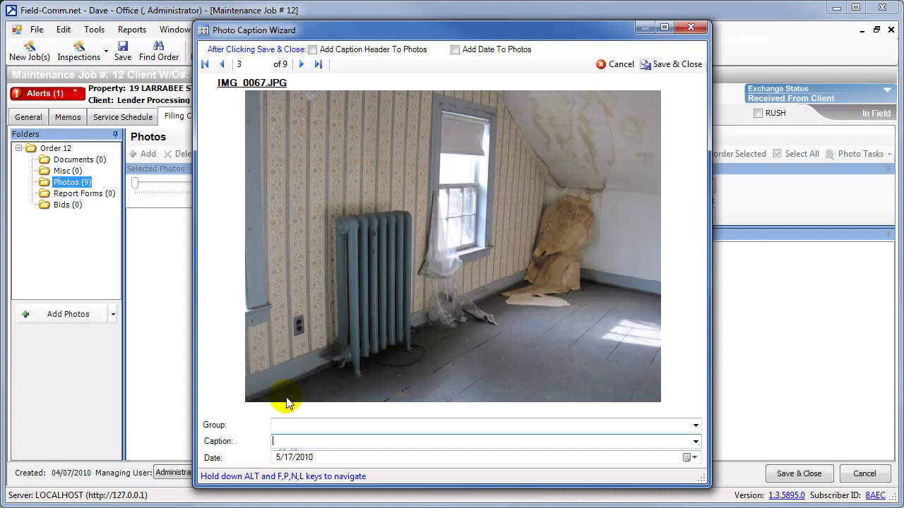
type("water Damage 1st Floor")
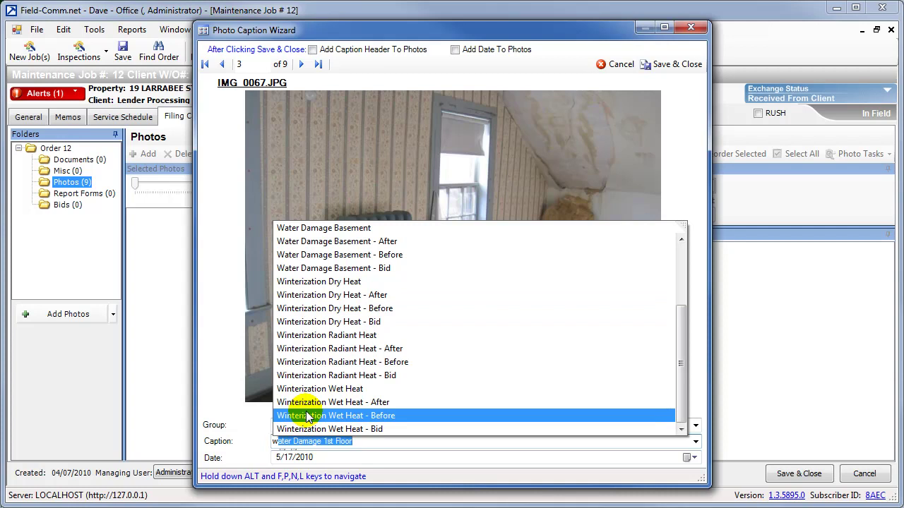
left_click(308, 416)
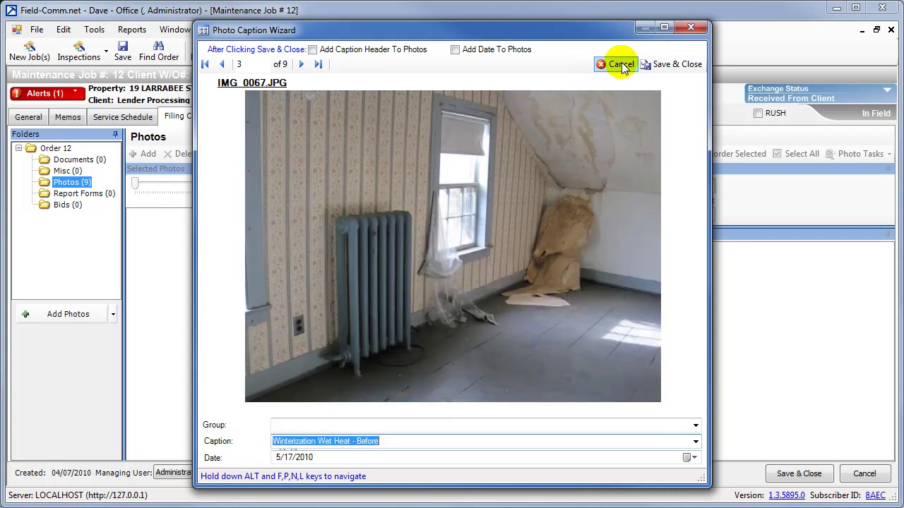
left_click(678, 65)
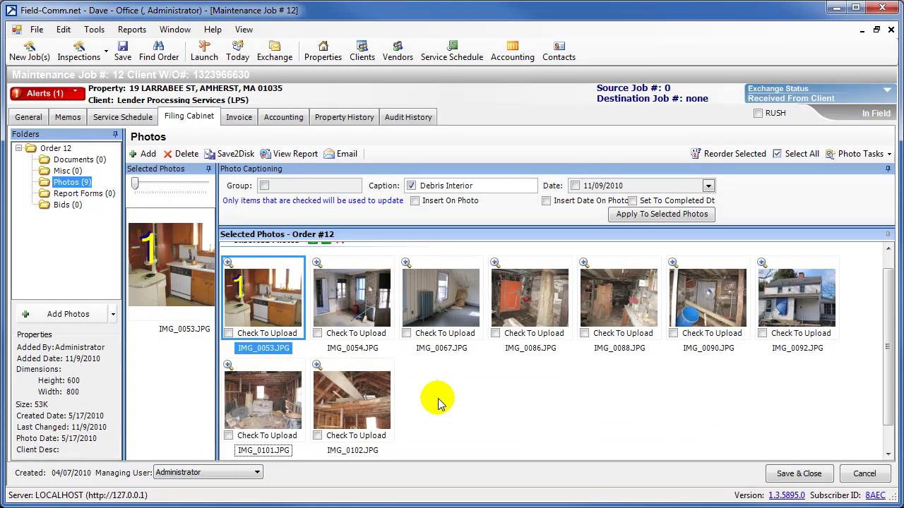
left_click(227, 365)
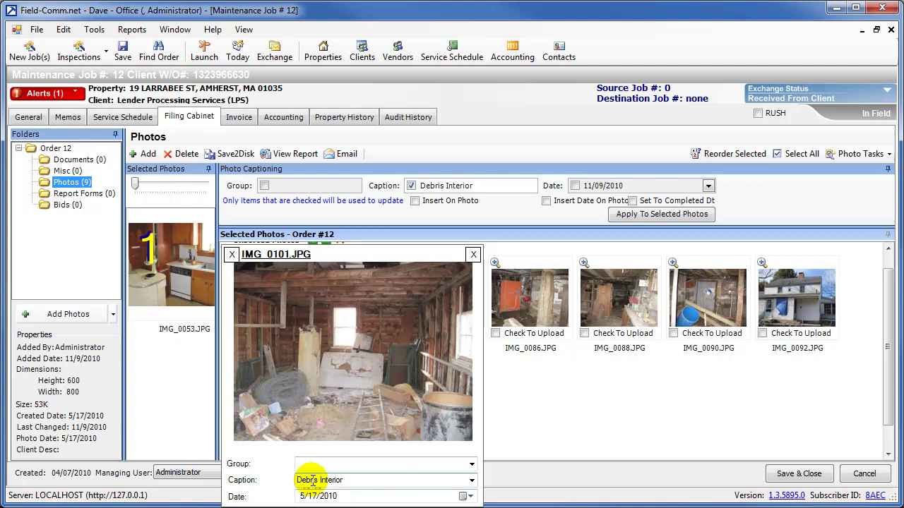
left_click(561, 403)
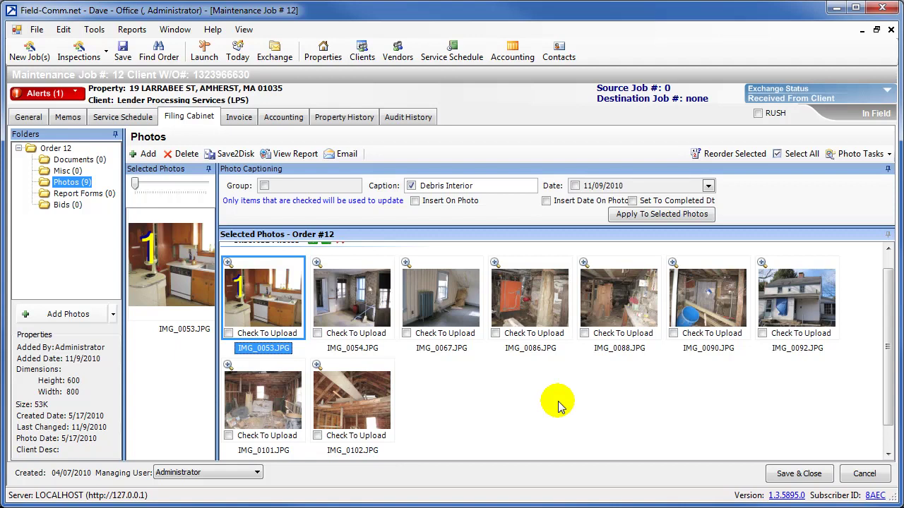
Select all nine photos and mark them for upload via Mark/Unmark Upload.
left_click(810, 154)
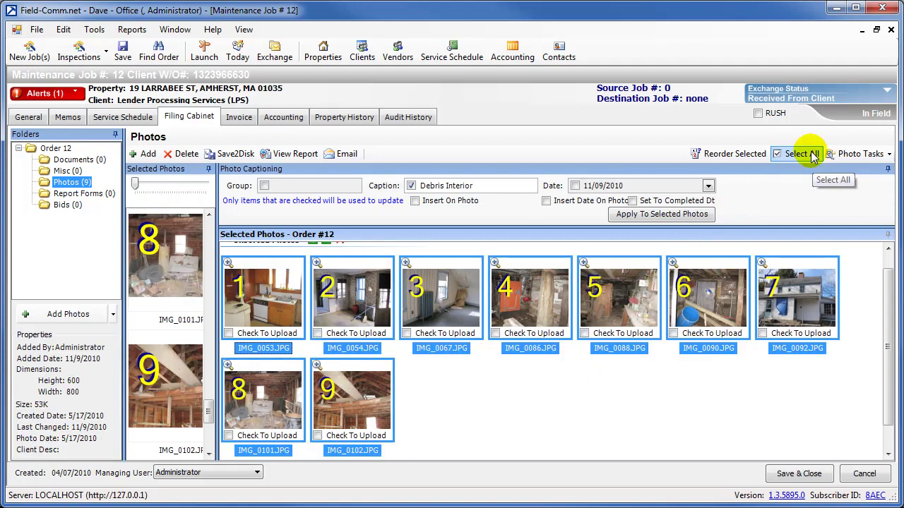
left_click(831, 155)
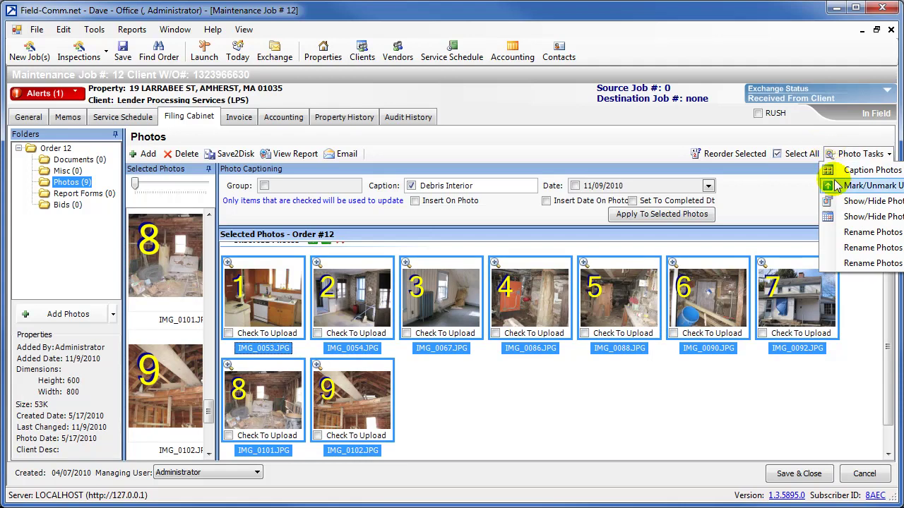
left_click(837, 185)
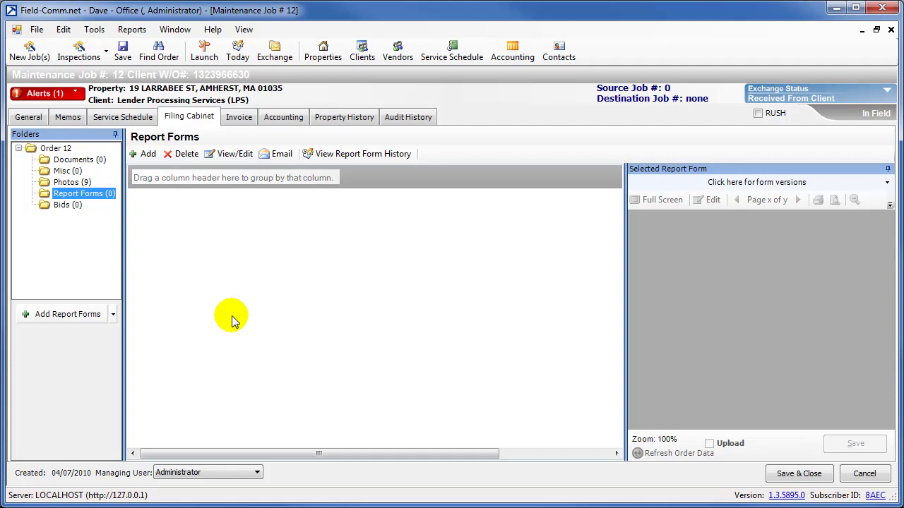
Add the LPS PCR 2 report form from the New Report Form list.
left_click(67, 315)
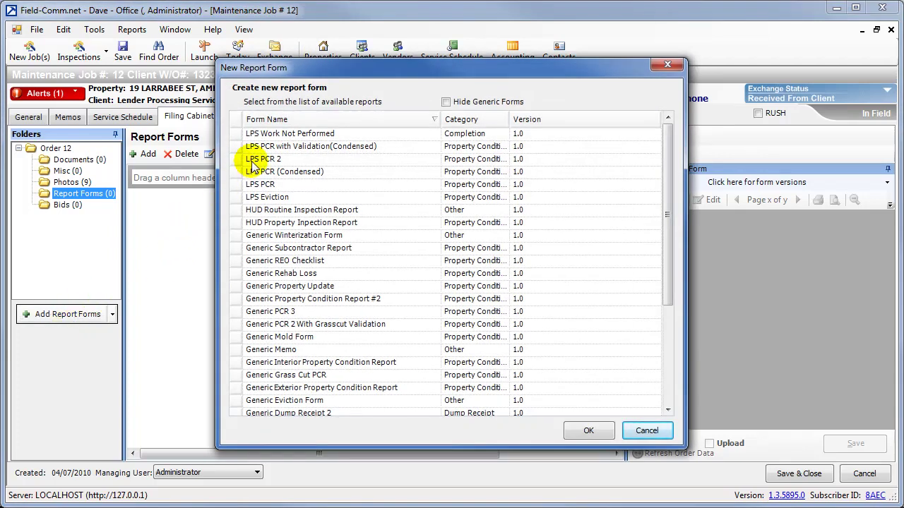
double_click(261, 159)
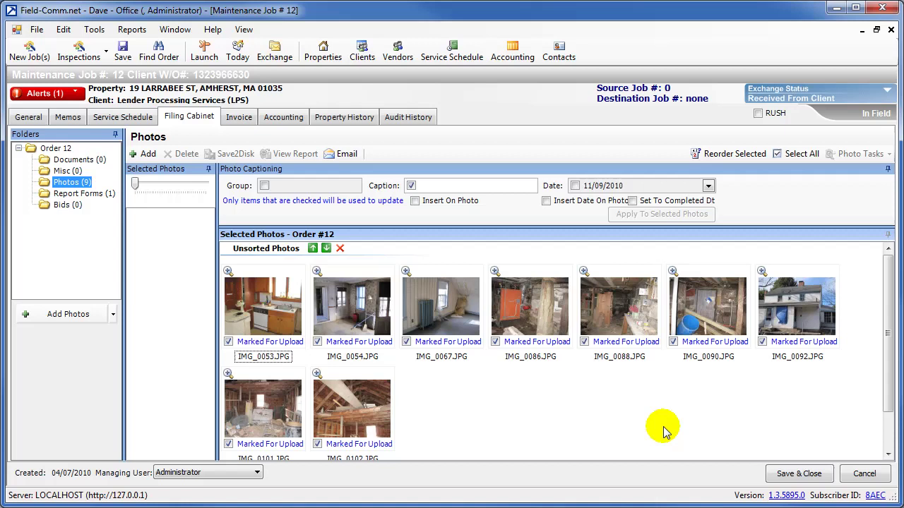
Save and close job 12, run Exchange Send/Receive, and close the finished transfer summary.
left_click(809, 477)
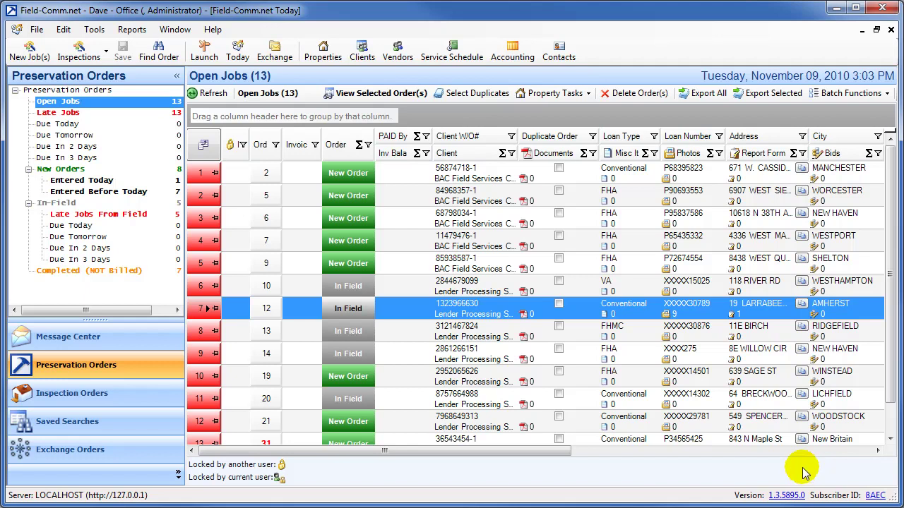
left_click(275, 55)
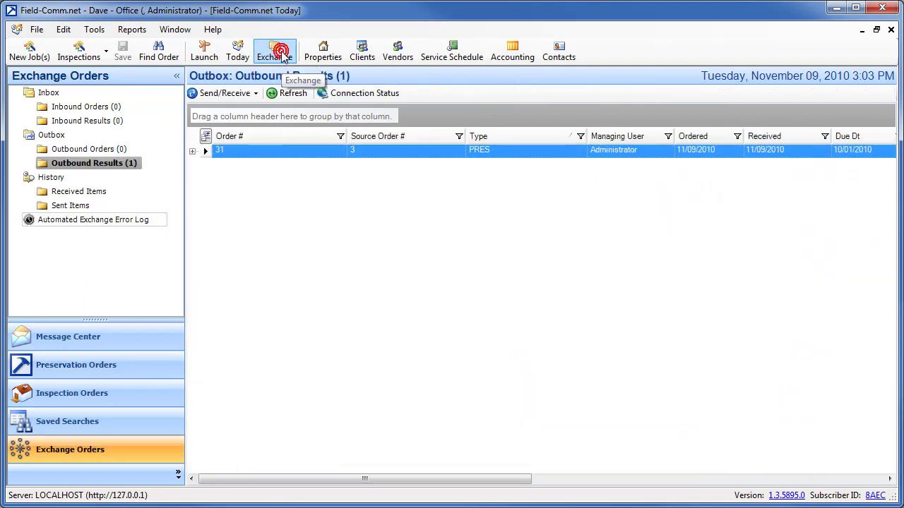
left_click(226, 95)
left_click(226, 112)
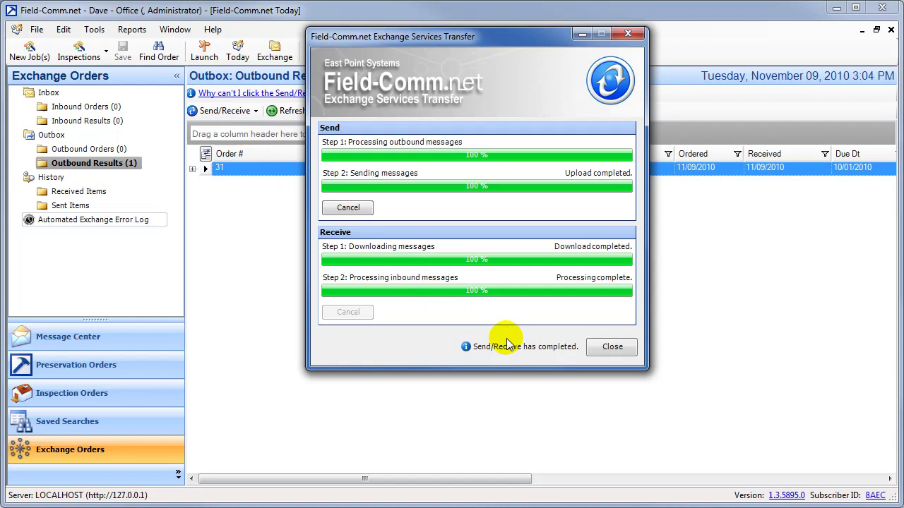
left_click(611, 346)
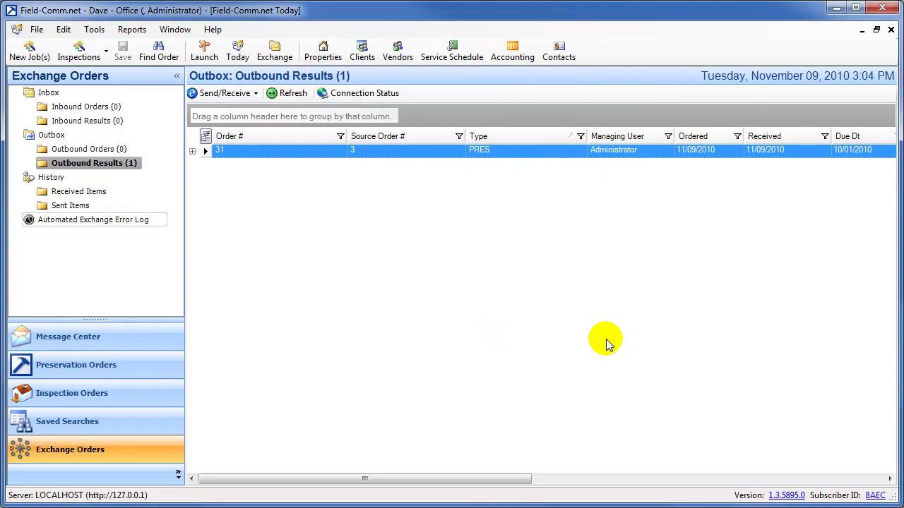